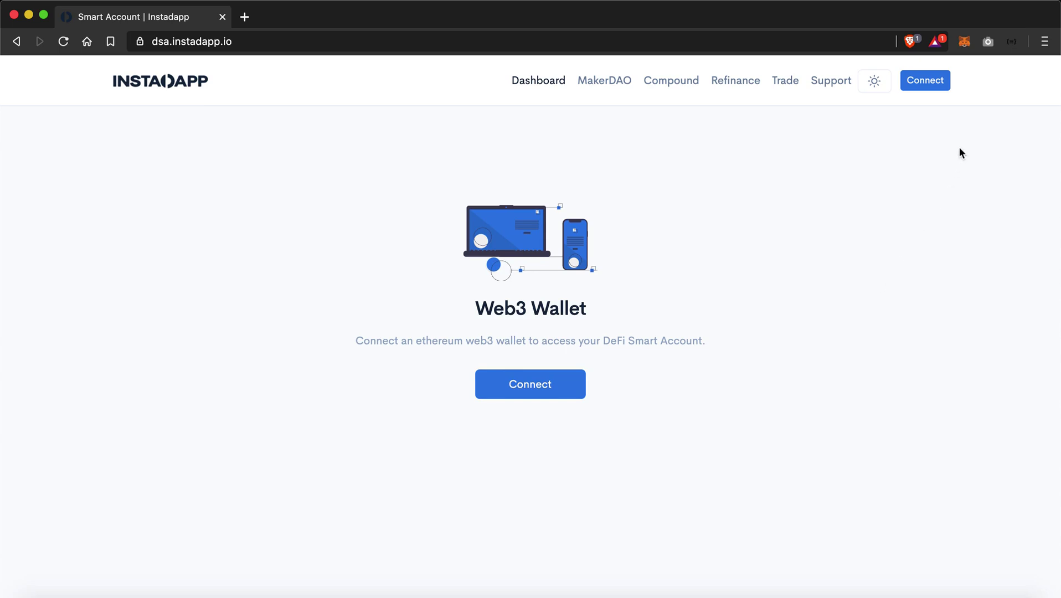
- Check the wallet's ETH balance, load metamask.io in a new tab, and return to Instadapp
click(965, 42)
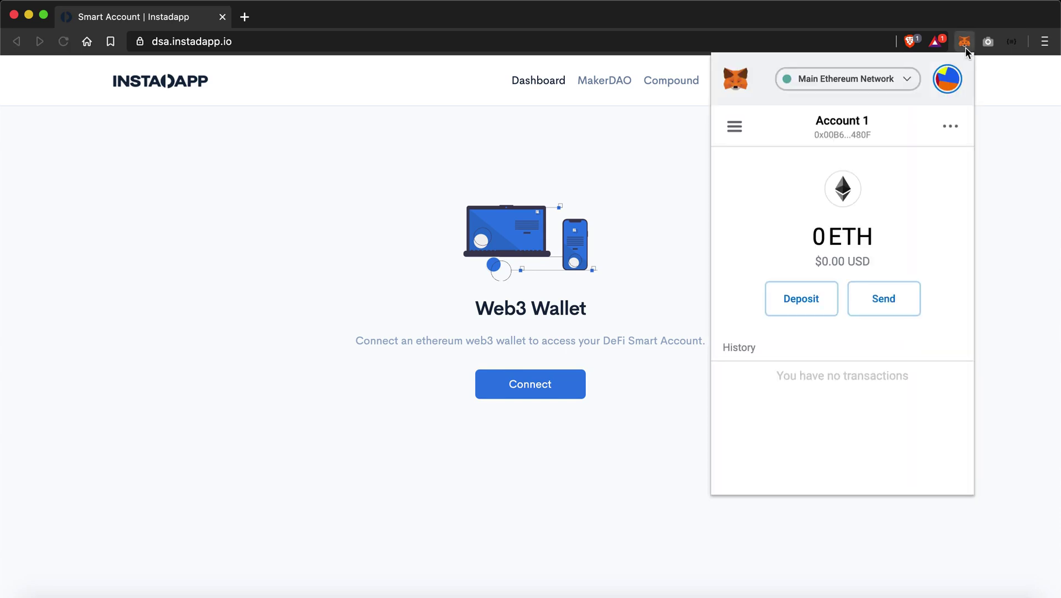
click(965, 44)
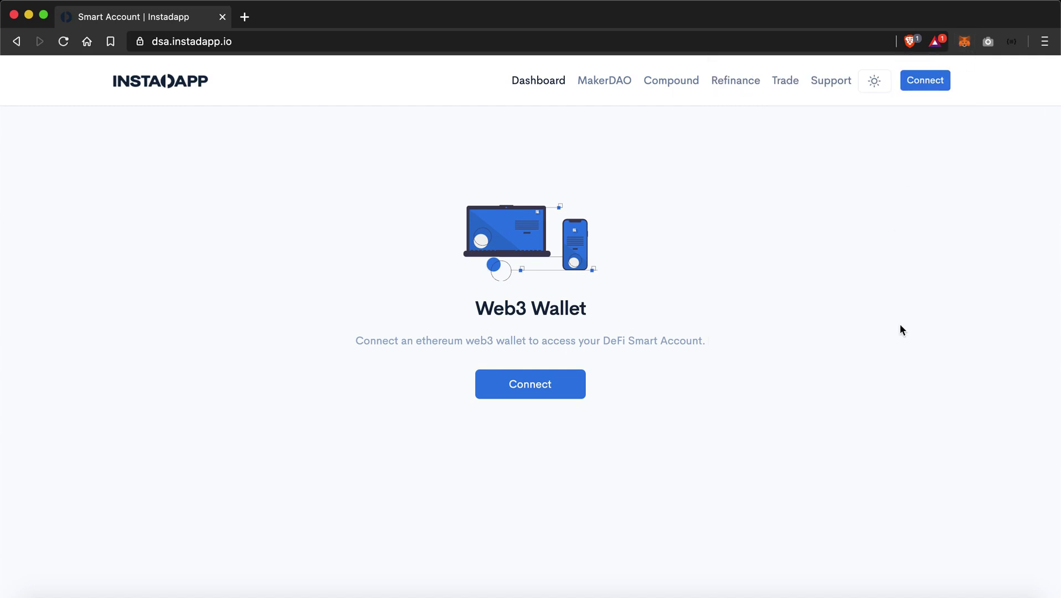
key(ctrl+t)
text(metamask.io)
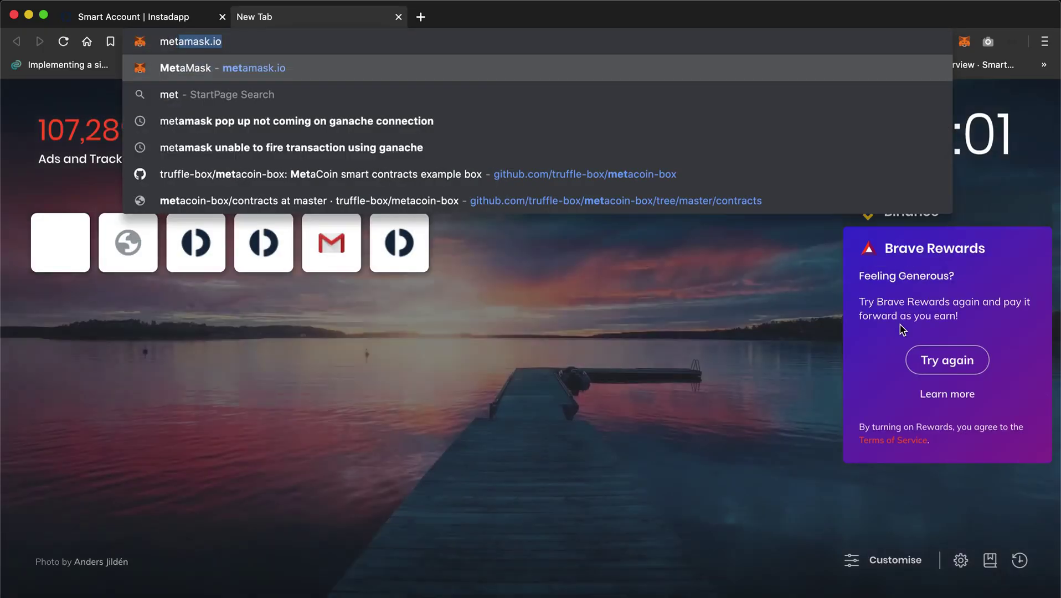
key(Return)
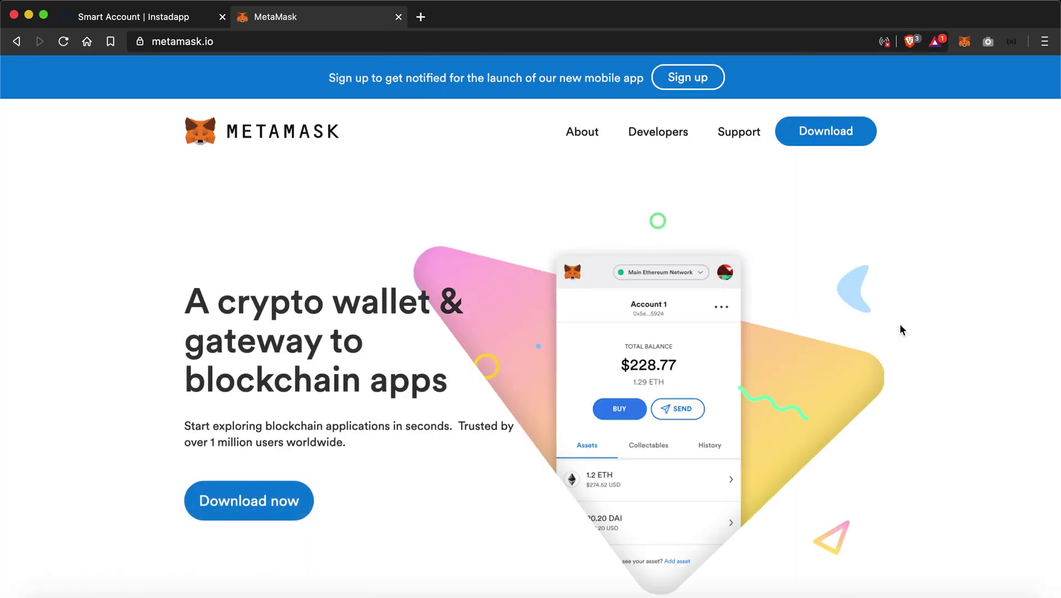
click(171, 19)
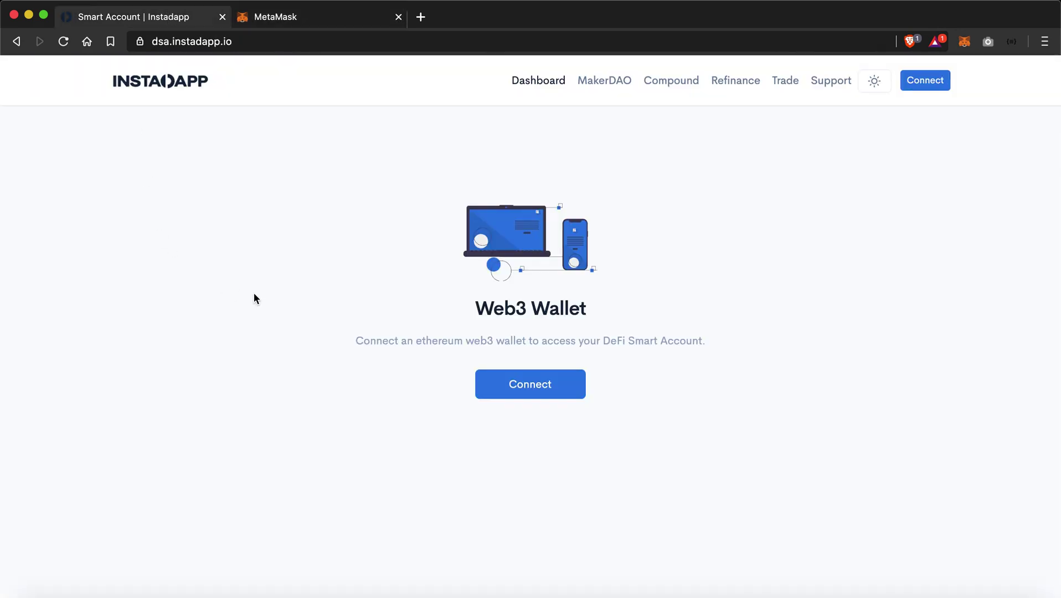
- Connect the MetaMask wallet to Instadapp from the wallet-selection dialog
drag(355, 341, 714, 344)
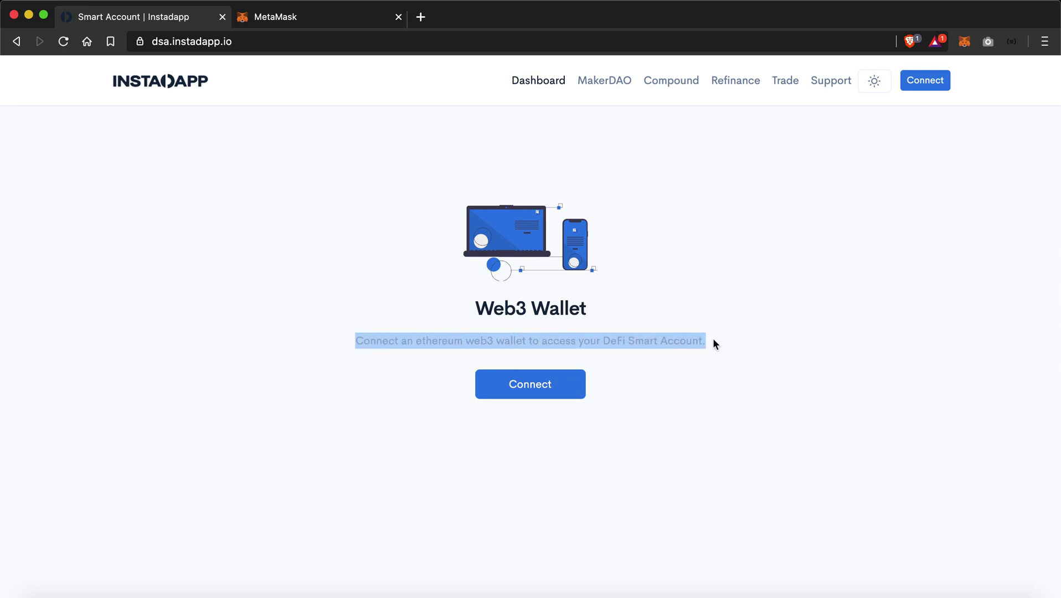
click(713, 340)
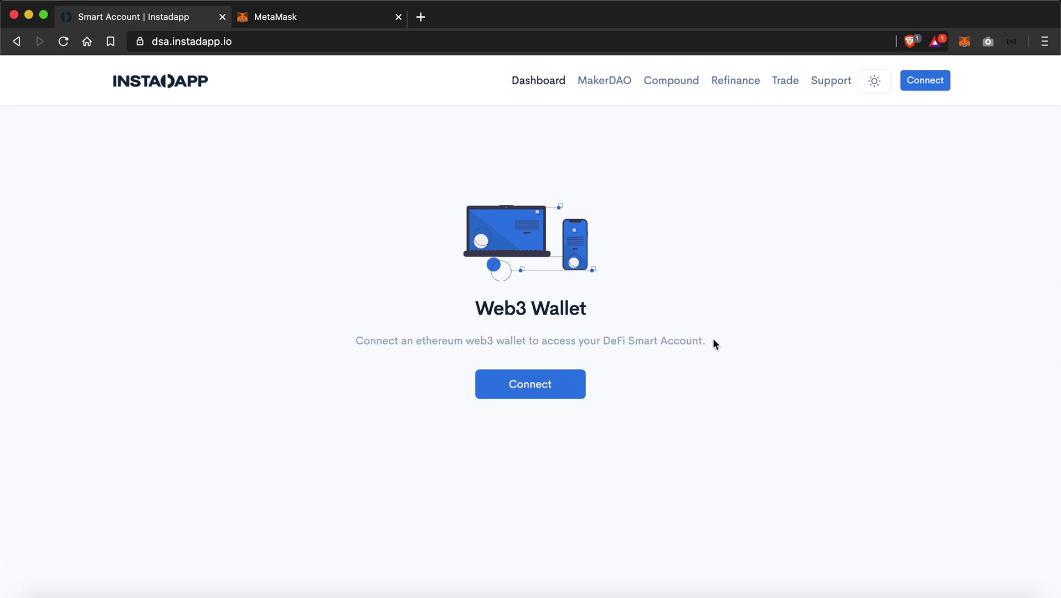
click(531, 392)
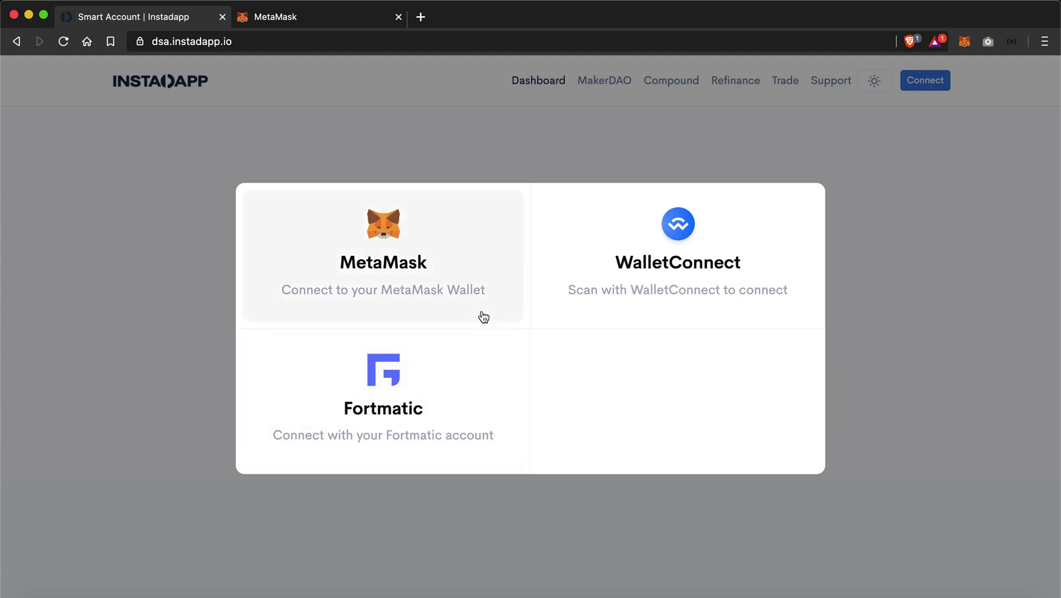
click(424, 281)
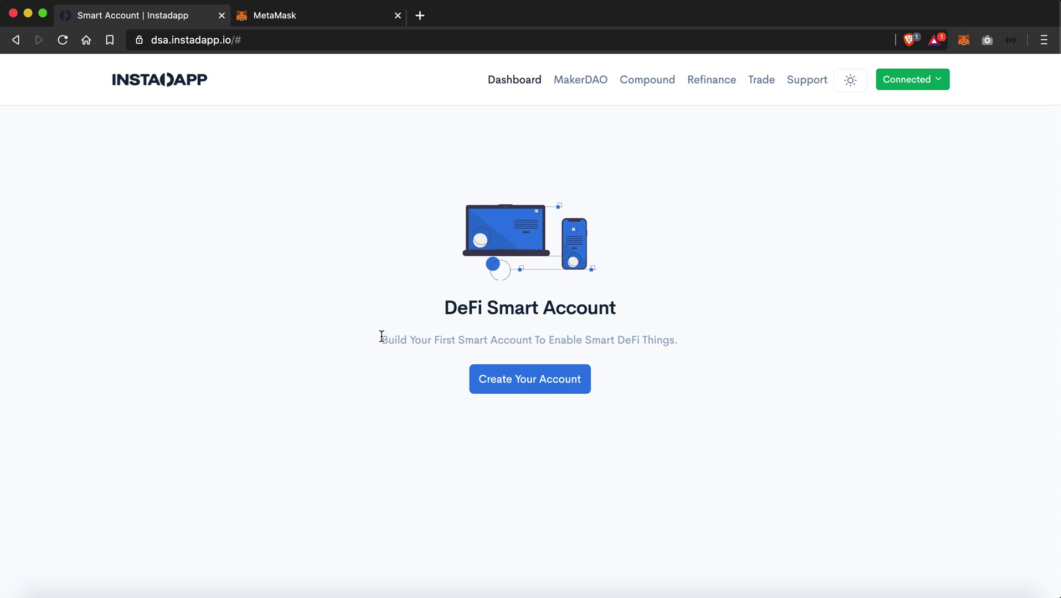
drag(382, 336, 647, 332)
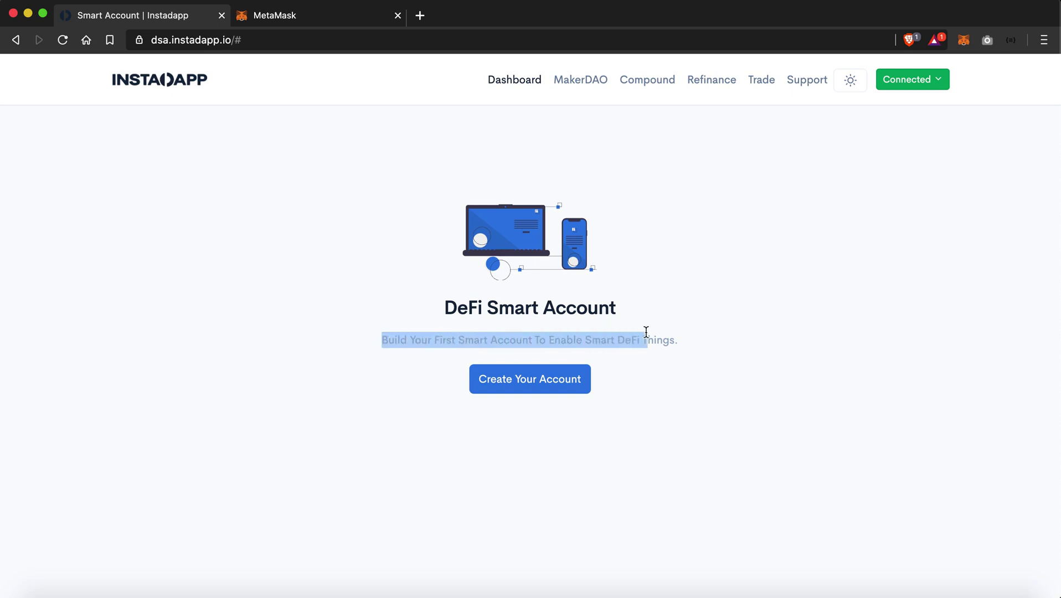
click(647, 332)
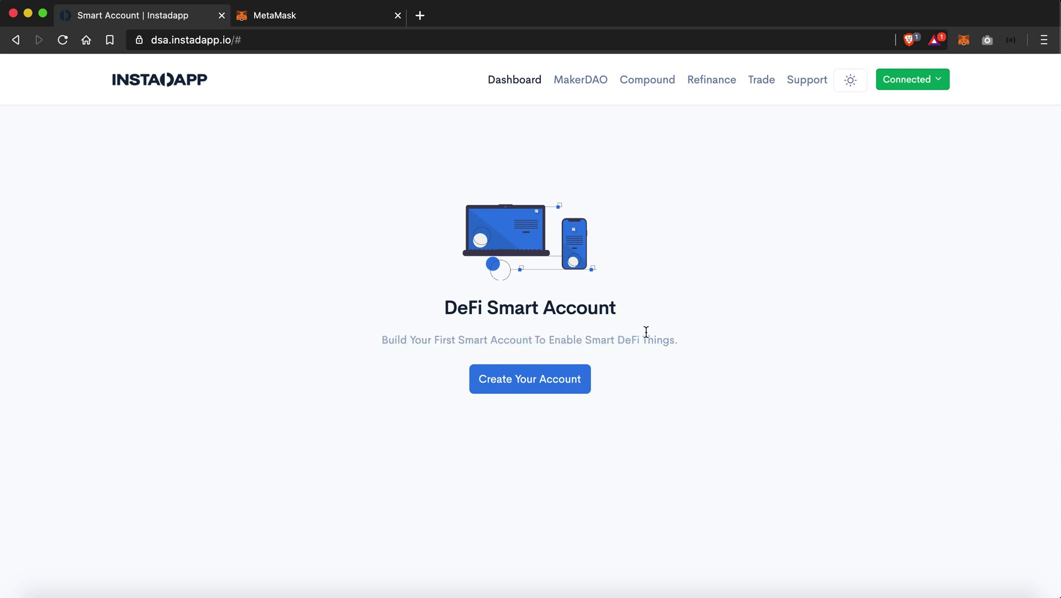
- Create DeFi Smart Account #873 and approve its creation transaction in MetaMask
click(537, 381)
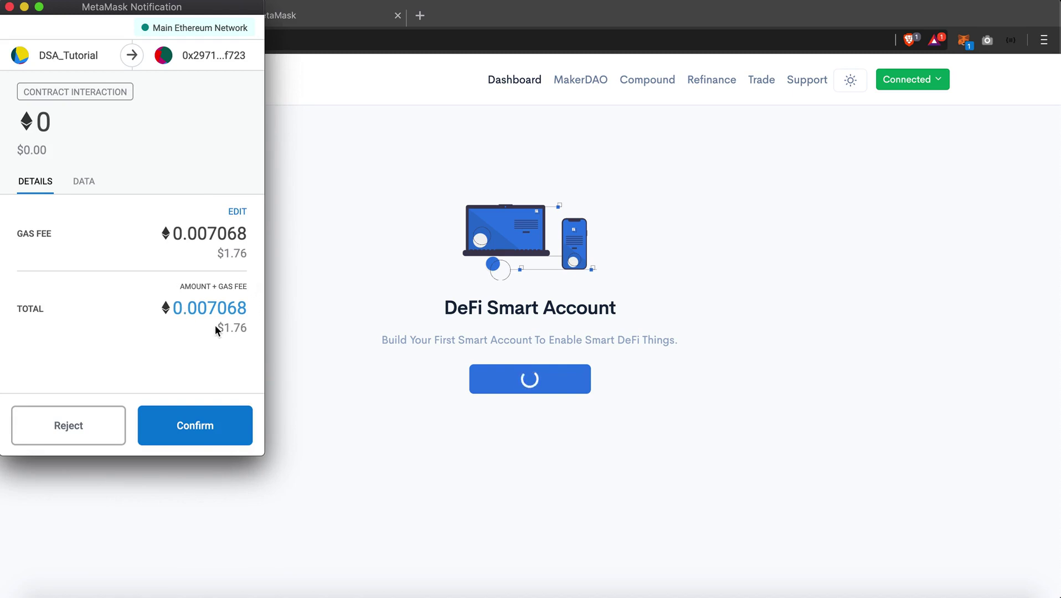
drag(217, 325, 244, 327)
click(201, 419)
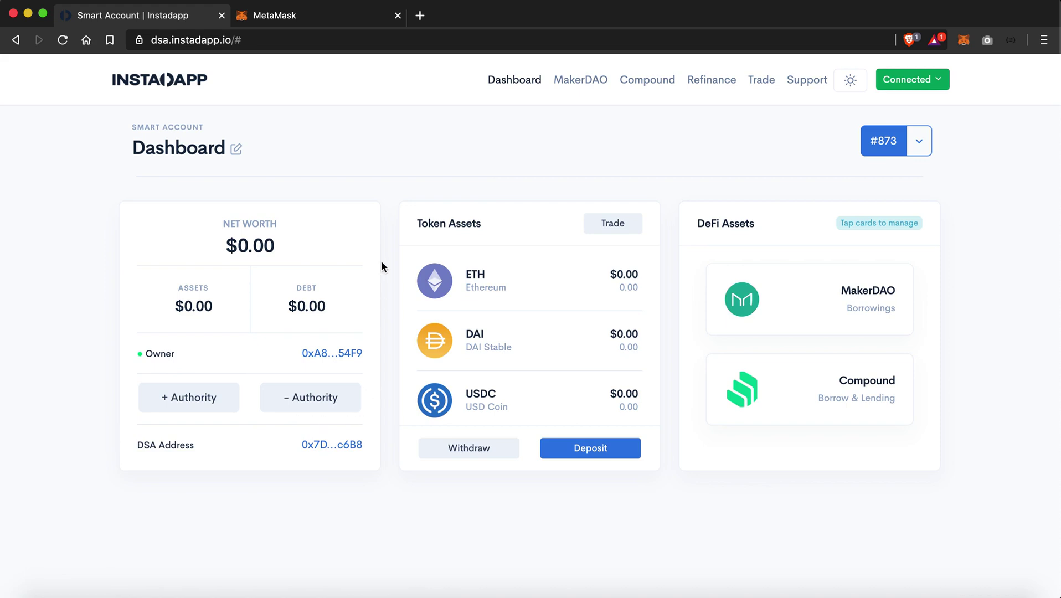
drag(417, 227, 485, 228)
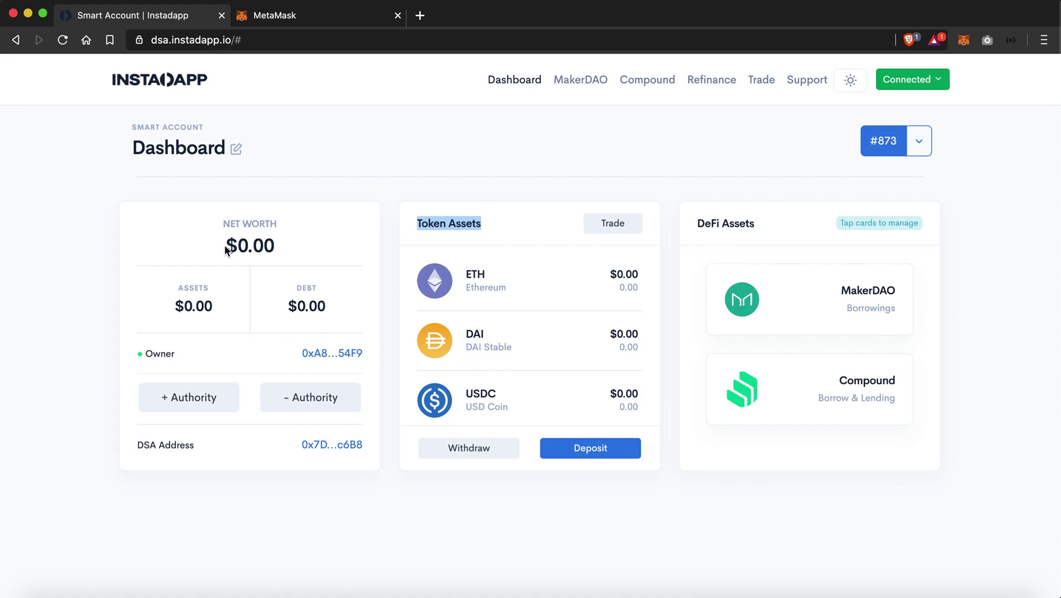
drag(225, 246, 275, 242)
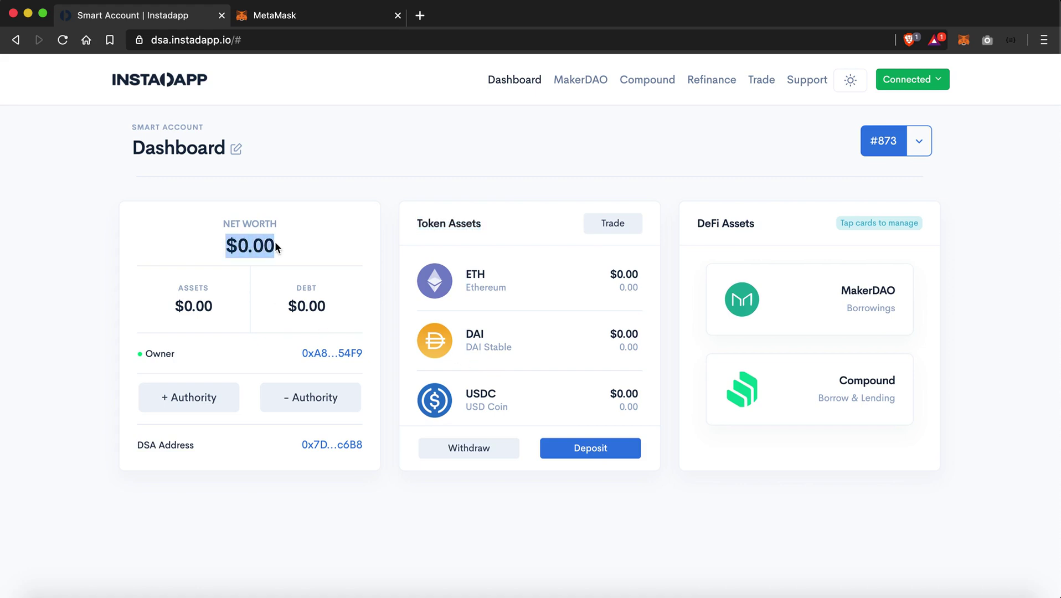
click(965, 42)
click(965, 42)
click(955, 48)
click(331, 158)
- Deposit 0.01 ETH into the smart account, confirm it in MetaMask, and reload the dashboard
click(420, 162)
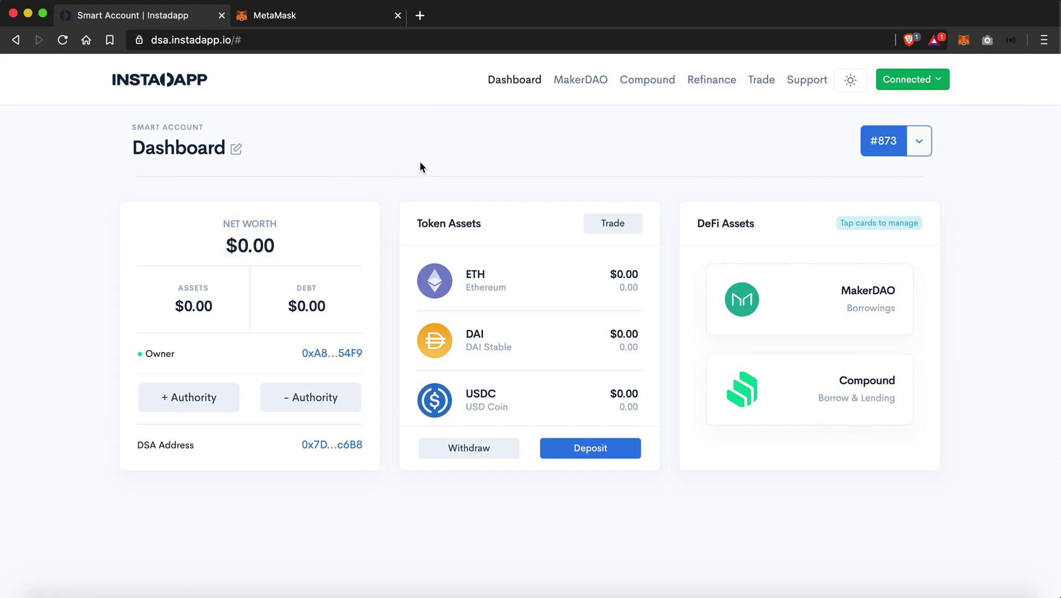
click(579, 453)
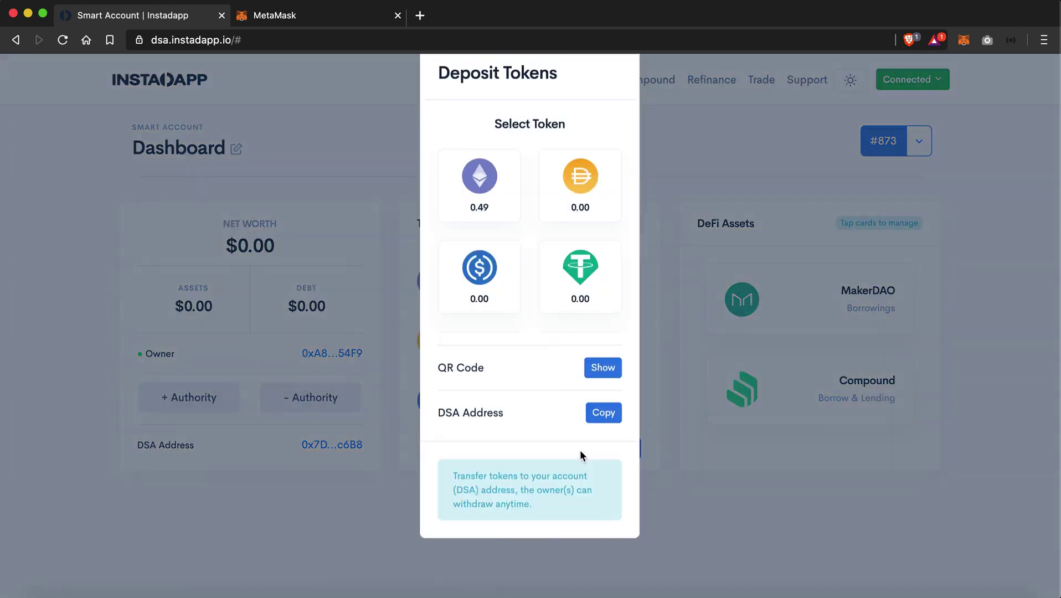
click(495, 245)
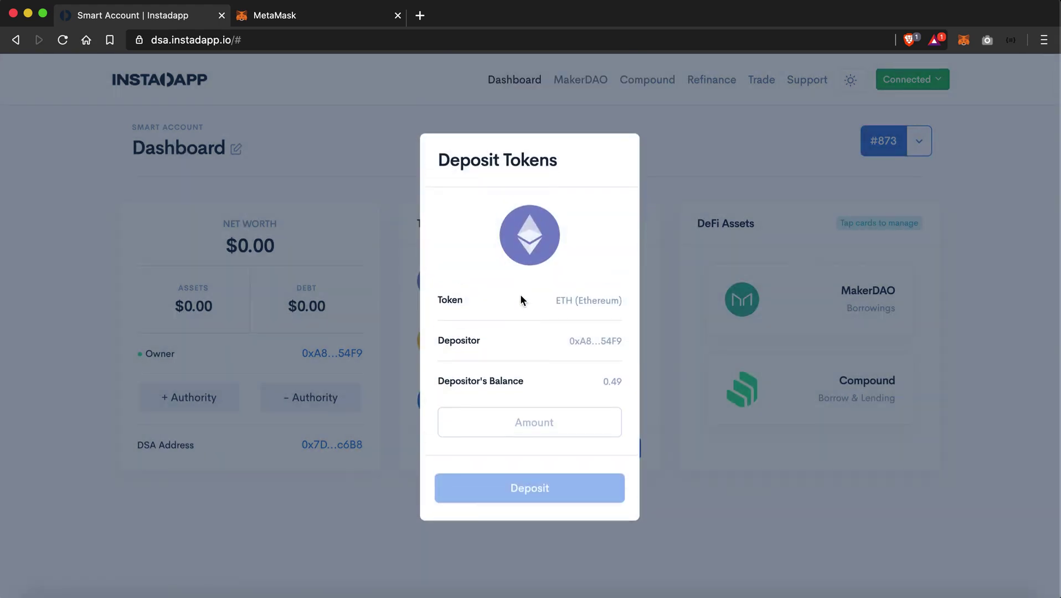
click(498, 423)
text(0.01)
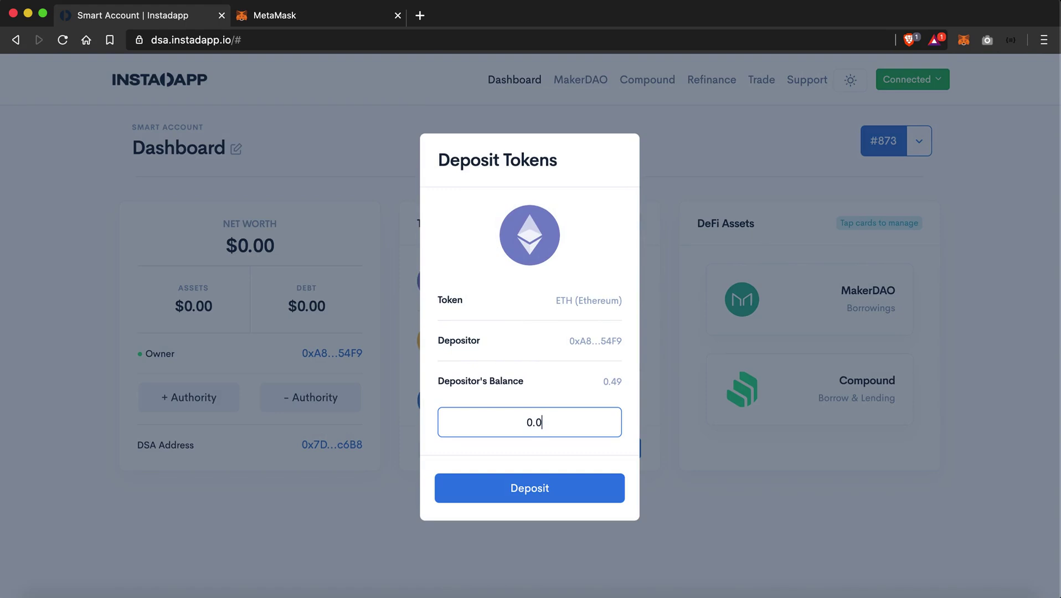
click(542, 494)
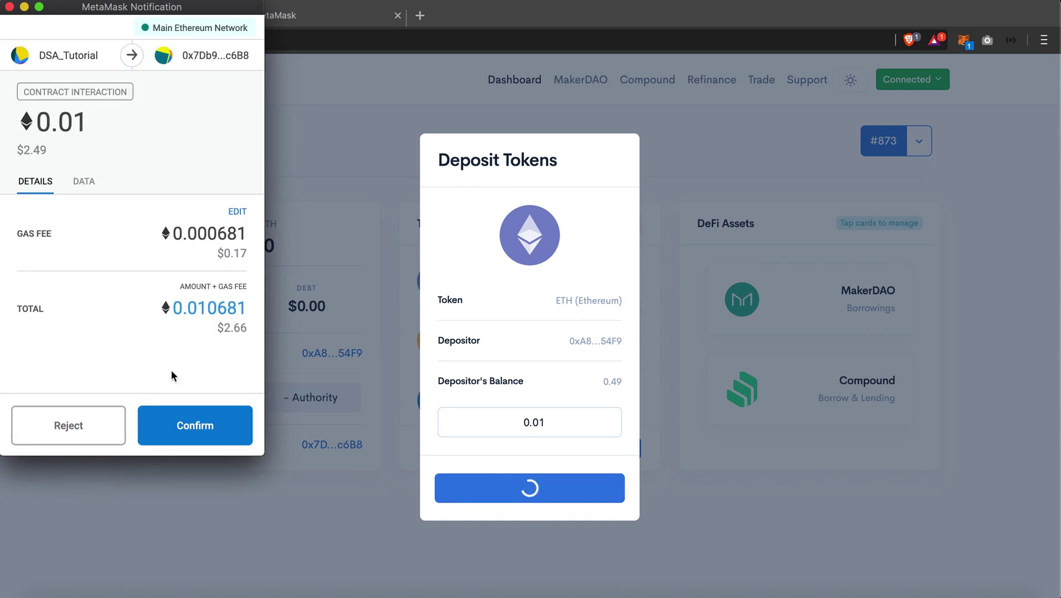
click(178, 425)
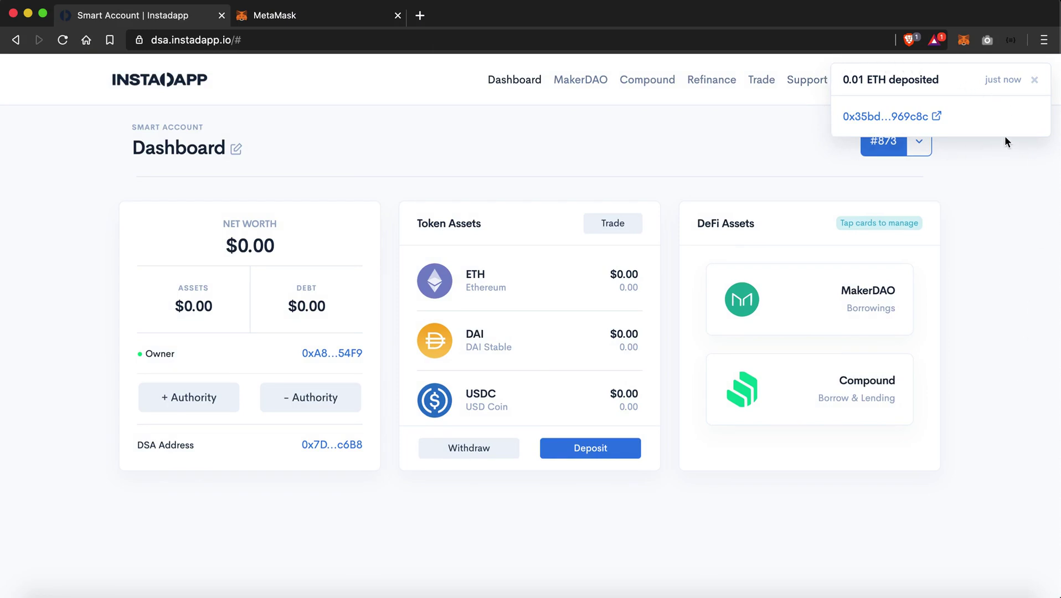
key(super+r)
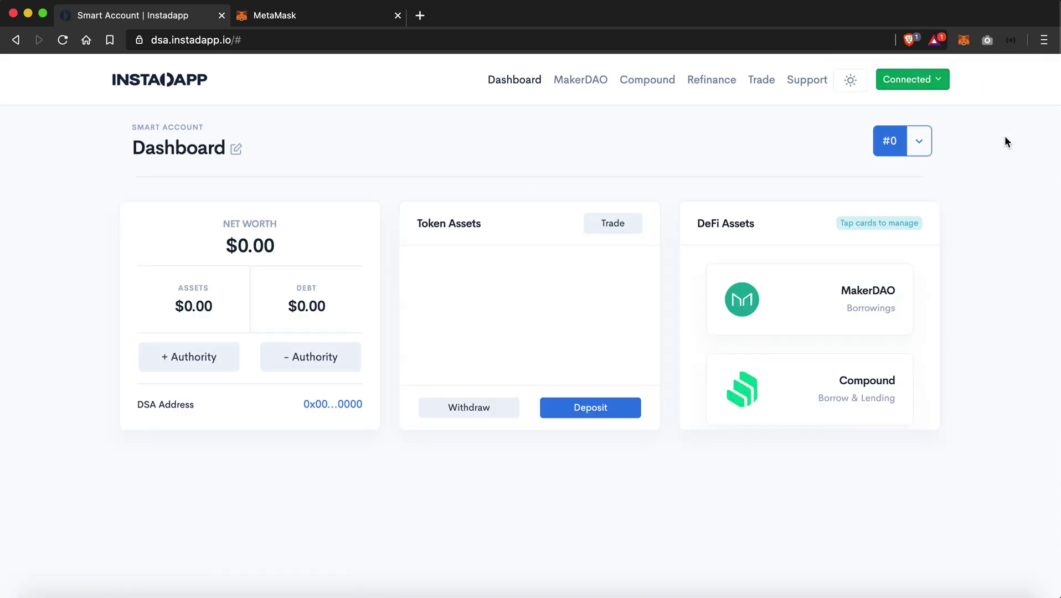
- Point out the $2.49 net worth and the ETH row's $2.49 value
drag(223, 245, 301, 244)
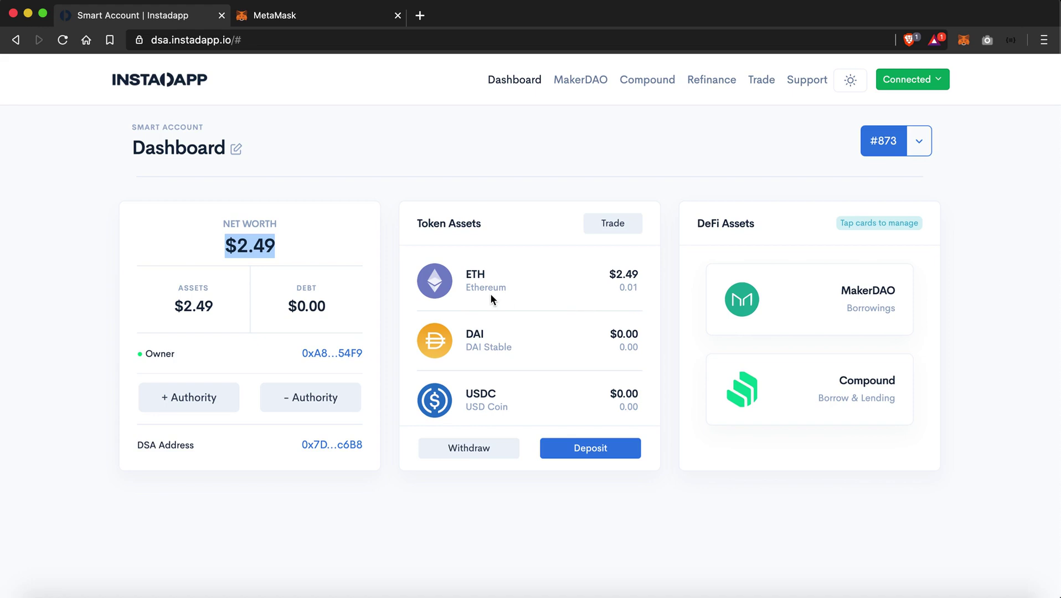
drag(610, 276, 639, 282)
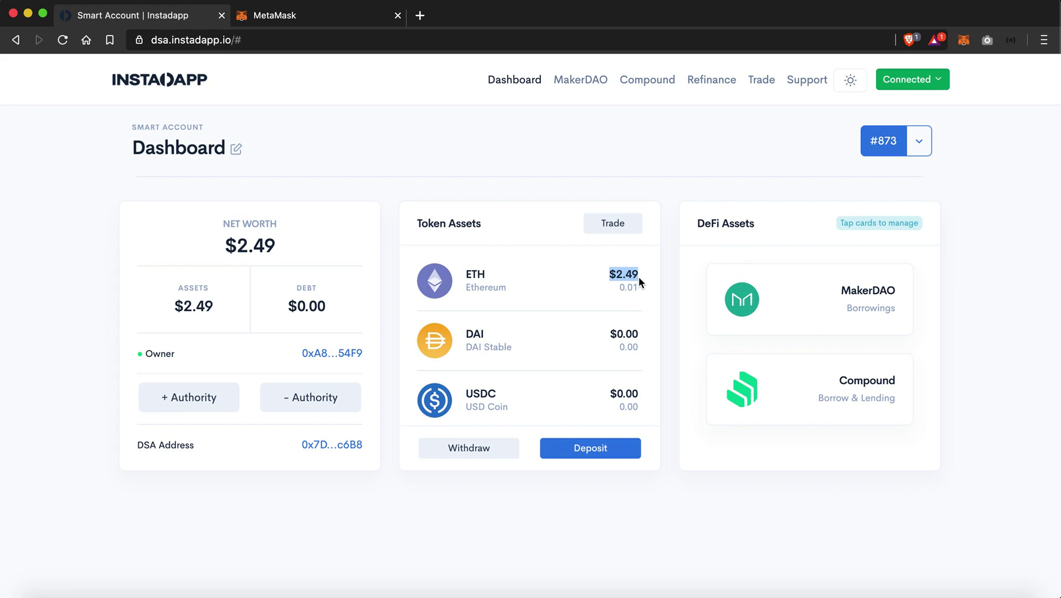
click(466, 449)
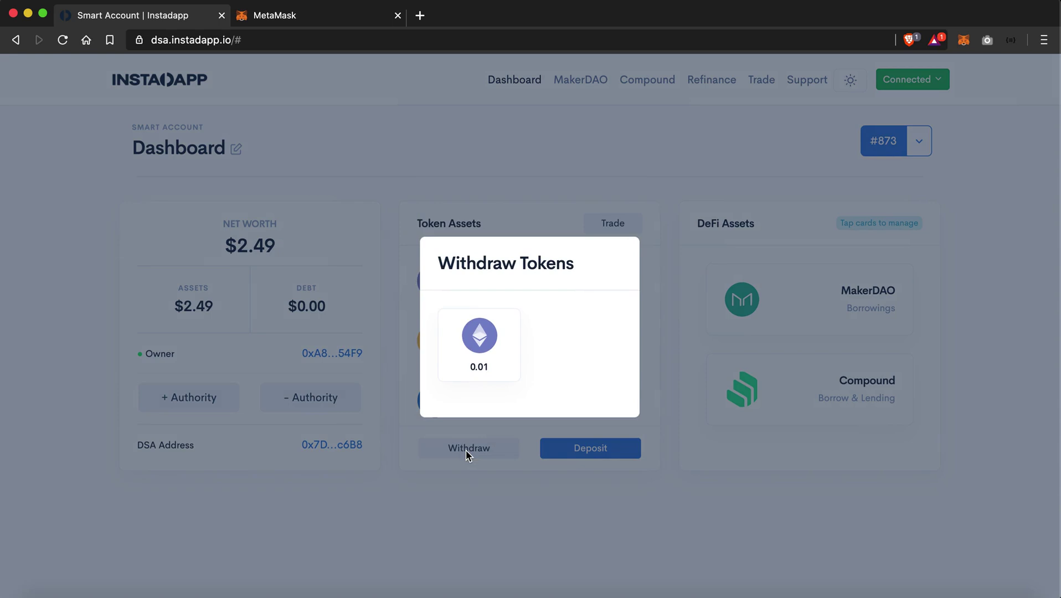
- Withdraw 0.01 ETH back to the owner's wallet and confirm it in MetaMask
click(511, 357)
click(504, 426)
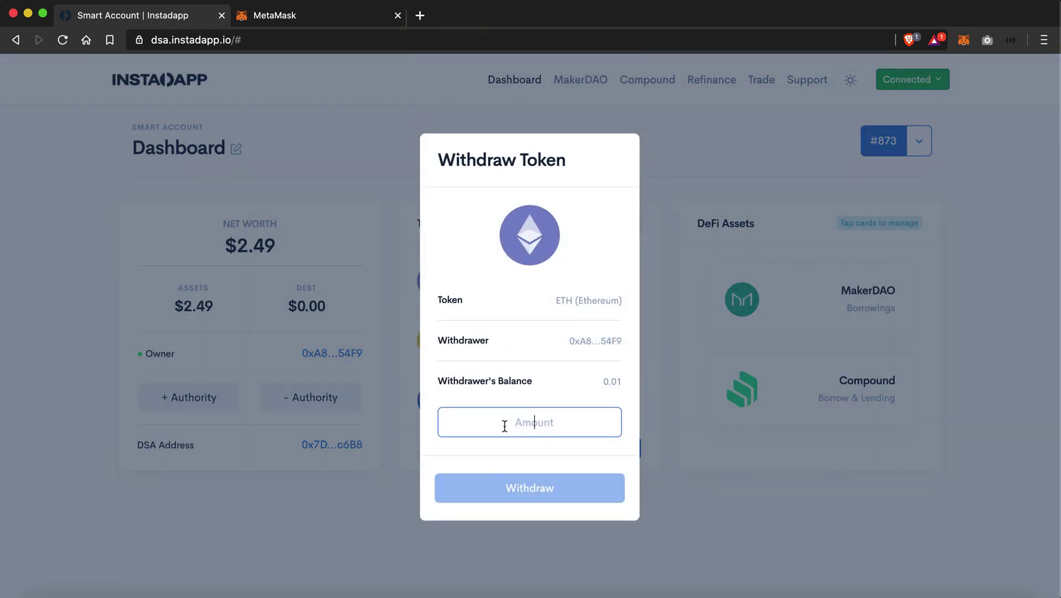
text(0.01)
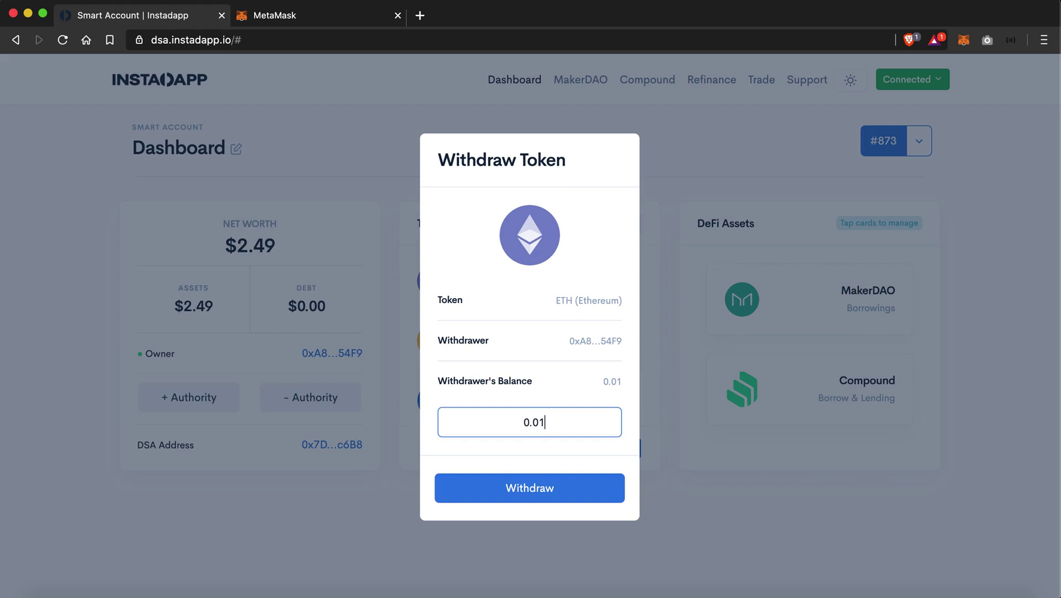
click(534, 494)
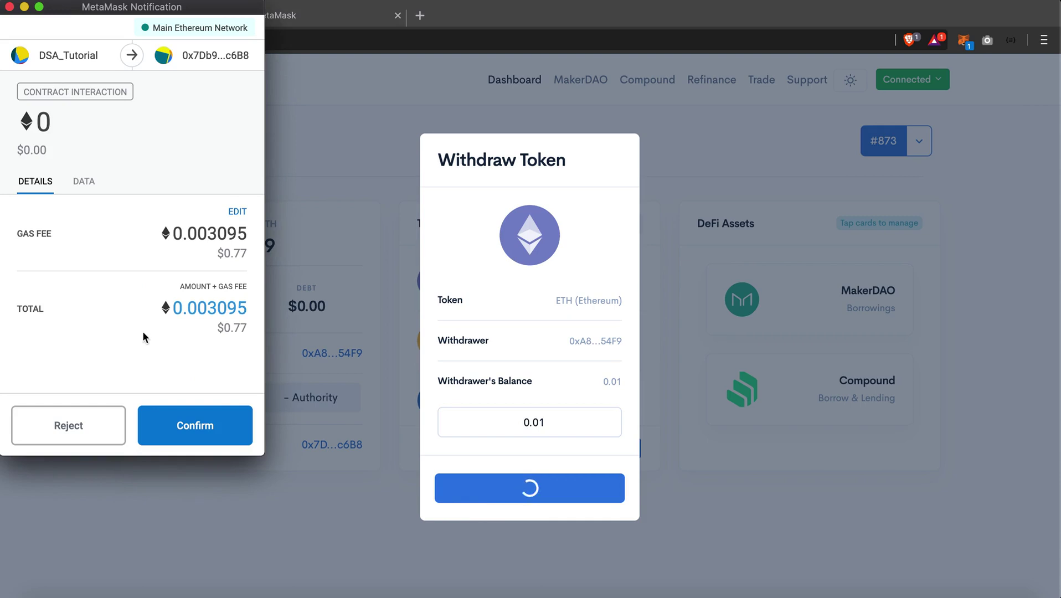
click(170, 424)
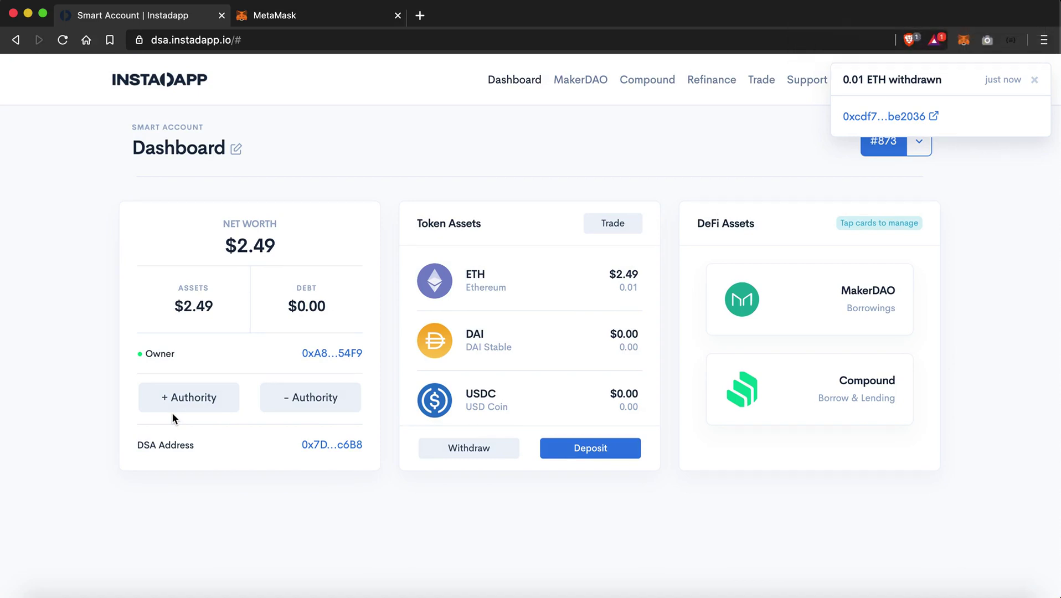
- Confirm the dashboard's net worth now reads $0.00
click(173, 409)
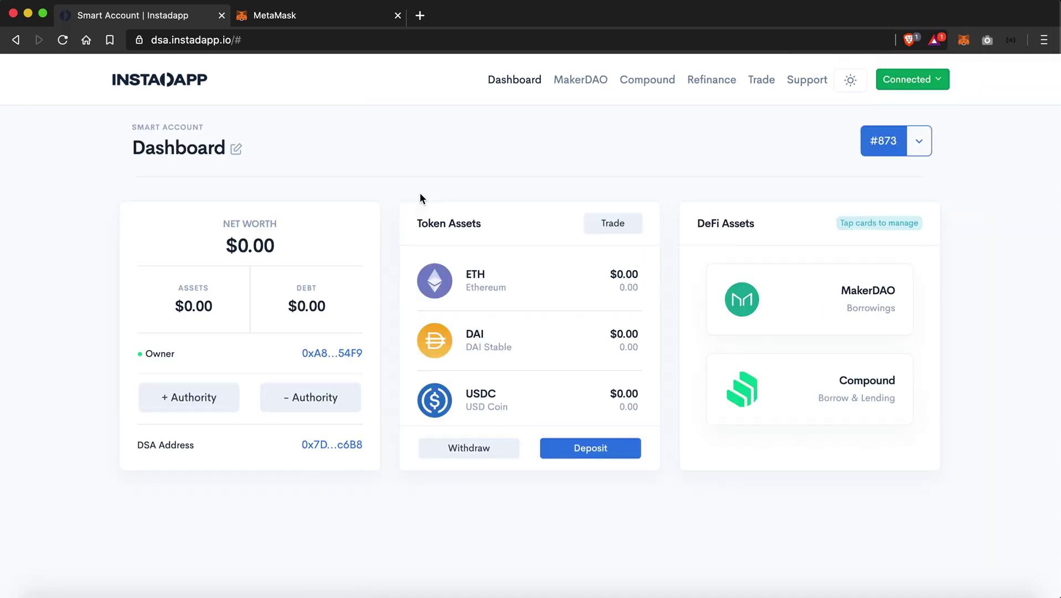
drag(224, 247, 303, 246)
click(302, 246)
- Open the New Account prompt from the #873 account list, then dismiss it
click(923, 144)
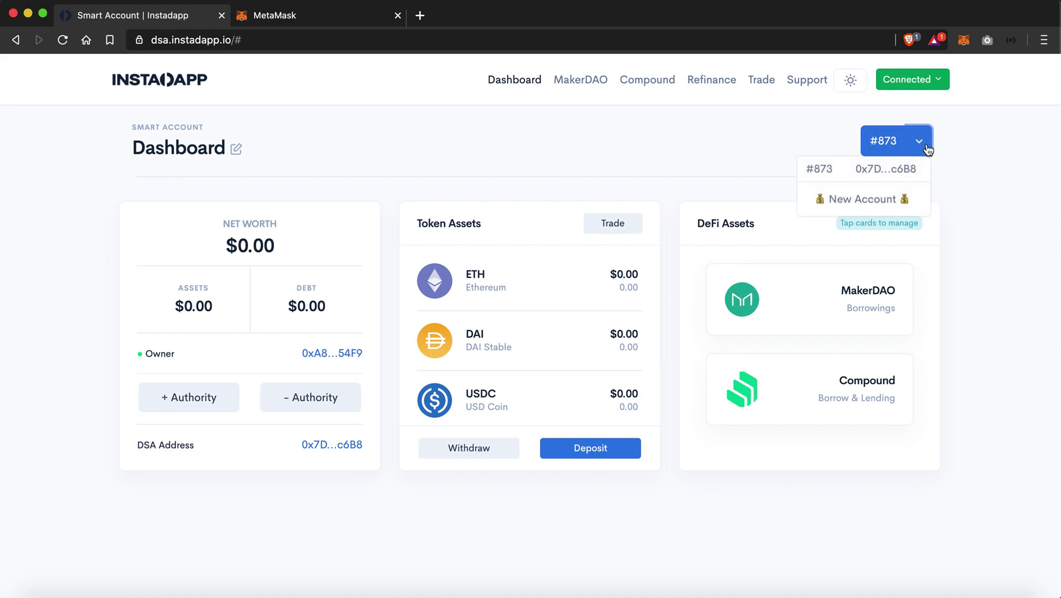
click(888, 198)
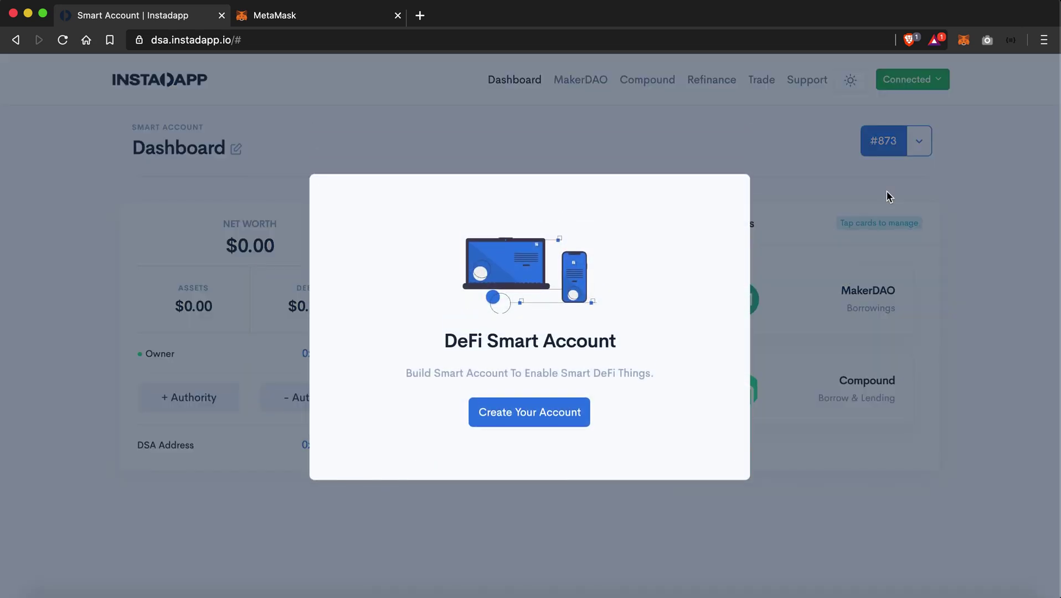
click(841, 252)
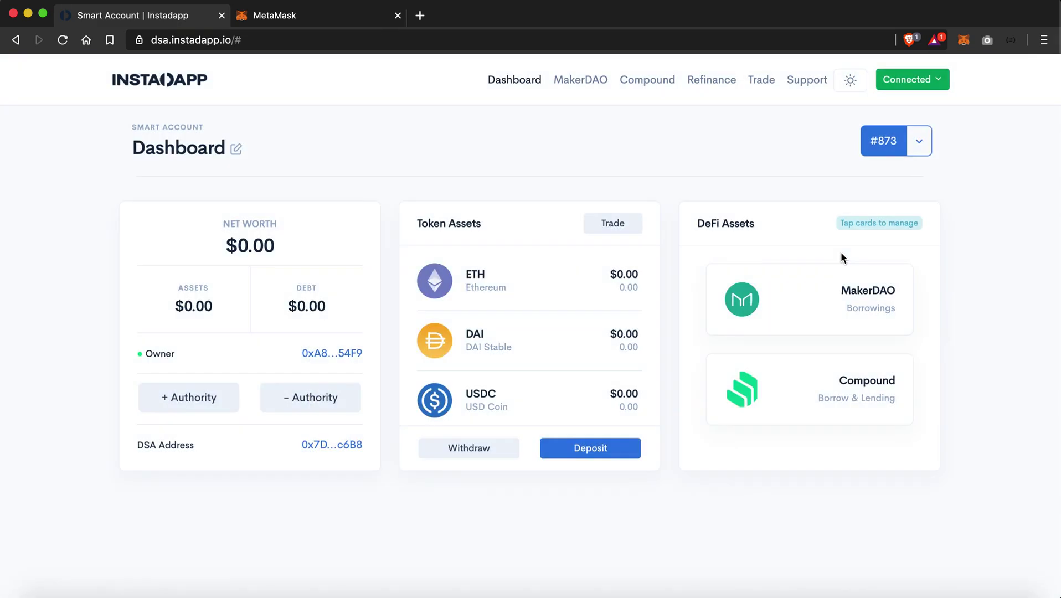